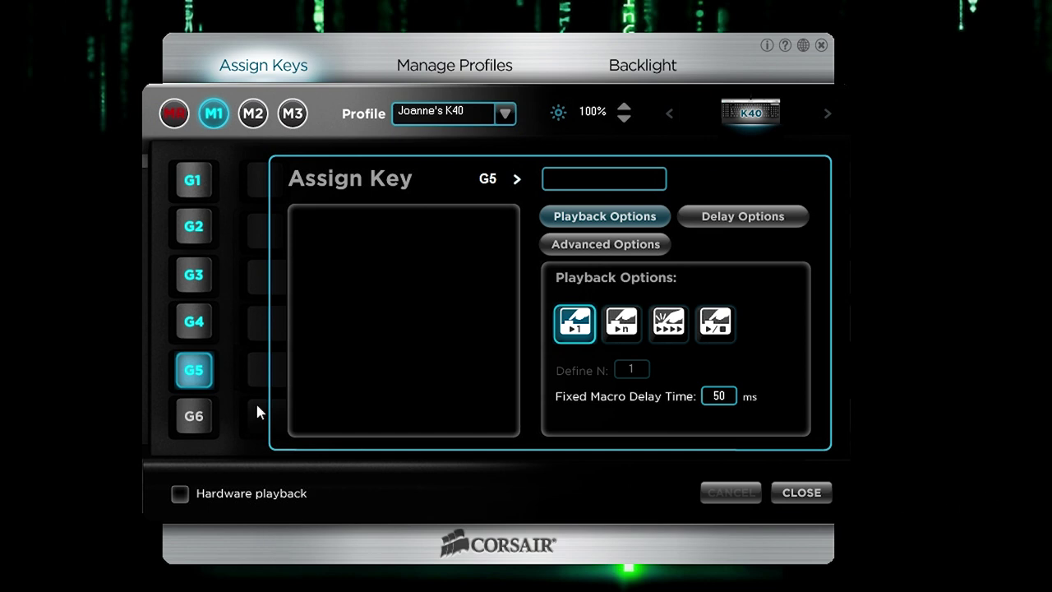
Review the macros assigned to keys G1 through G4 in the M1 bank
click(195, 196)
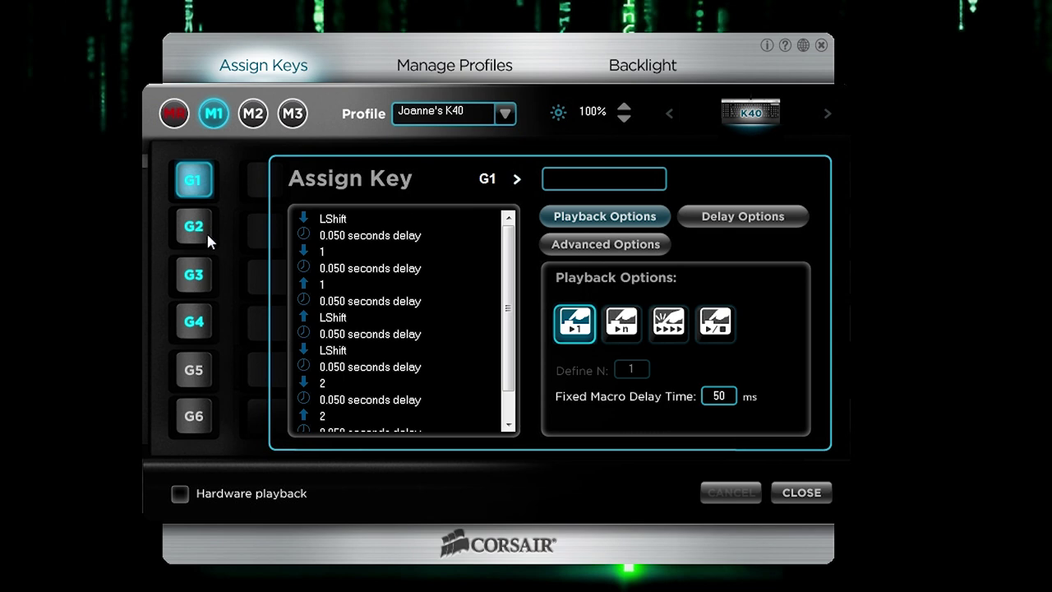
click(207, 231)
click(200, 274)
click(199, 323)
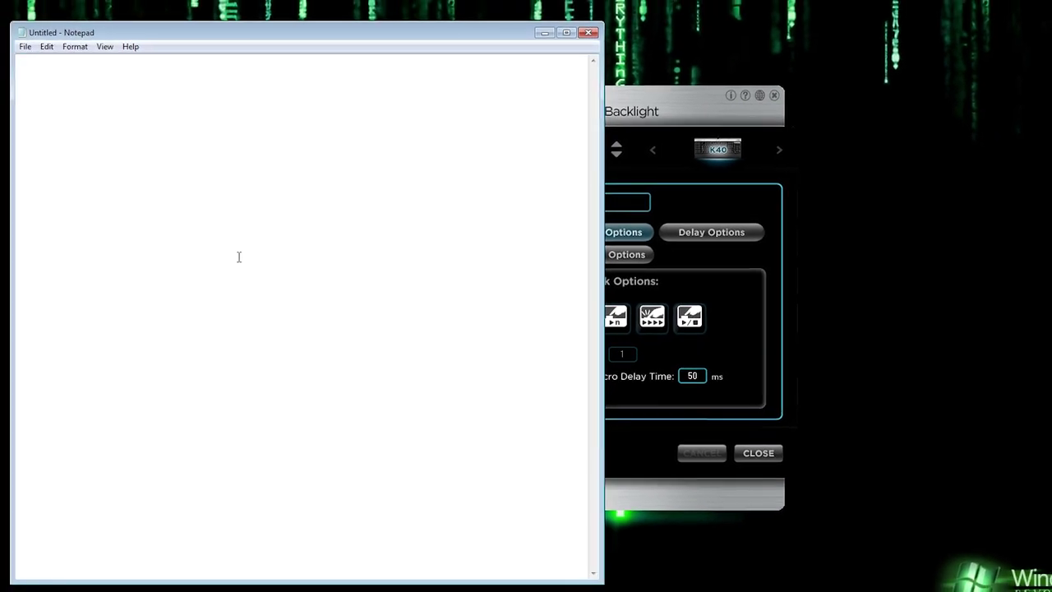
Test the G4 macro in Notepad to output "Hello", and close the document without saving
text(Hello)
click(589, 34)
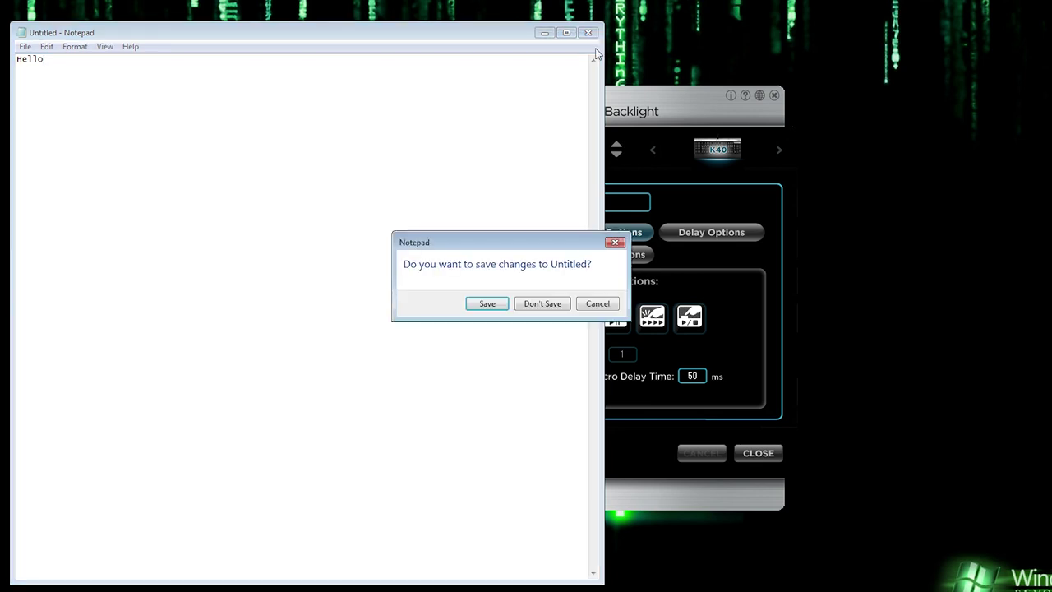
click(542, 304)
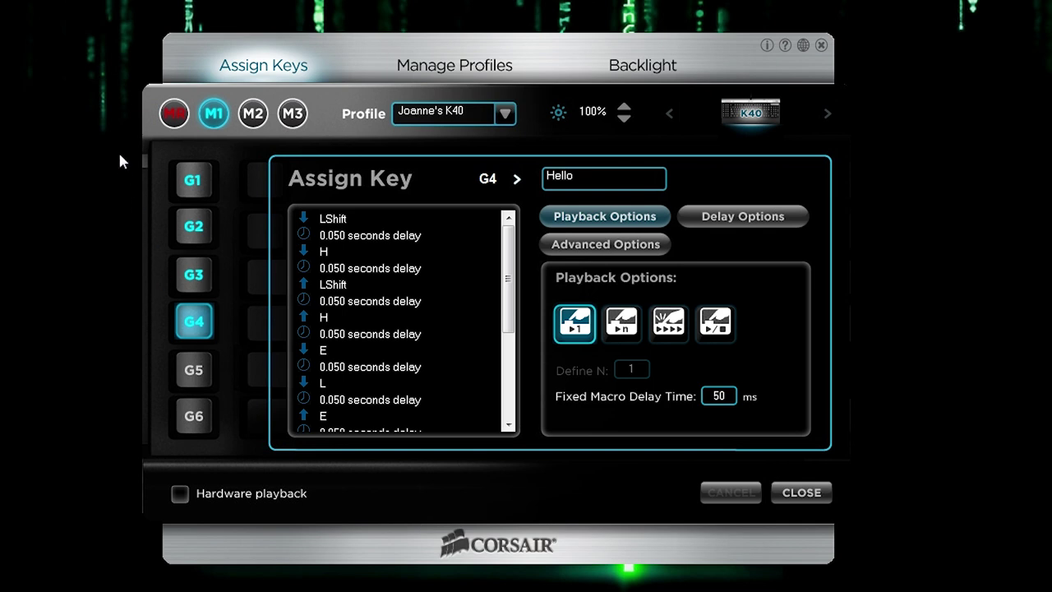
Record a new macro on G1 in the M1 bank with the key sequence Q, W, E, R, T, Y
key(MR)
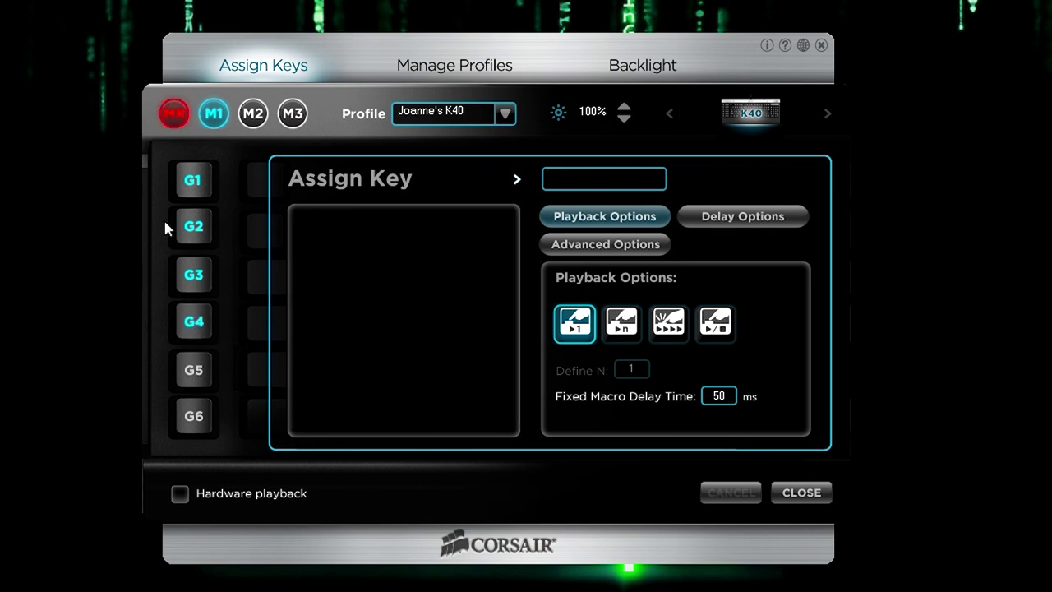
click(193, 184)
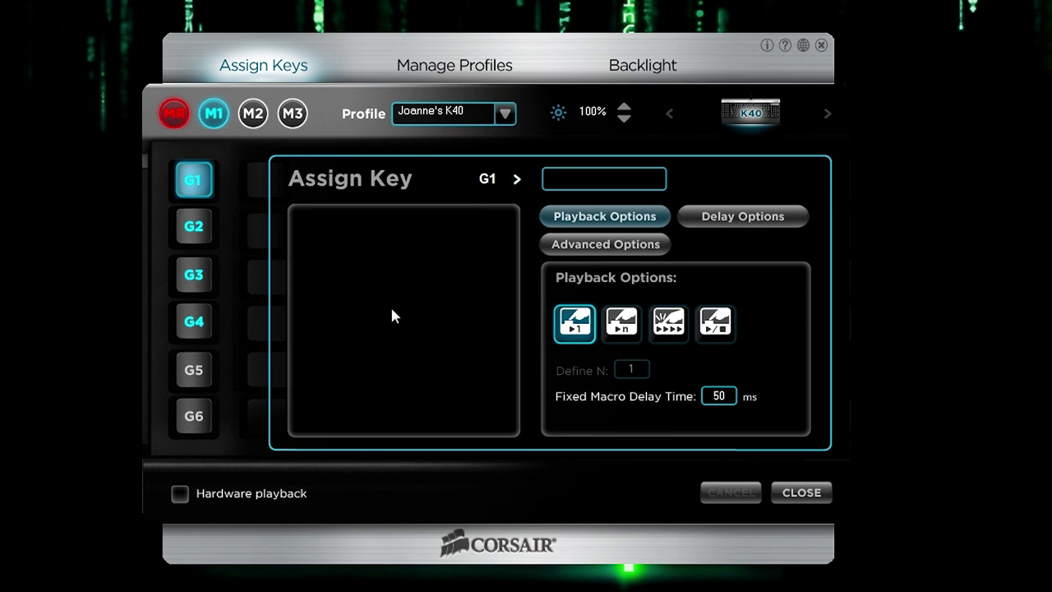
key(q)
key(w)
key(e)
key(r)
key(t)
key(y)
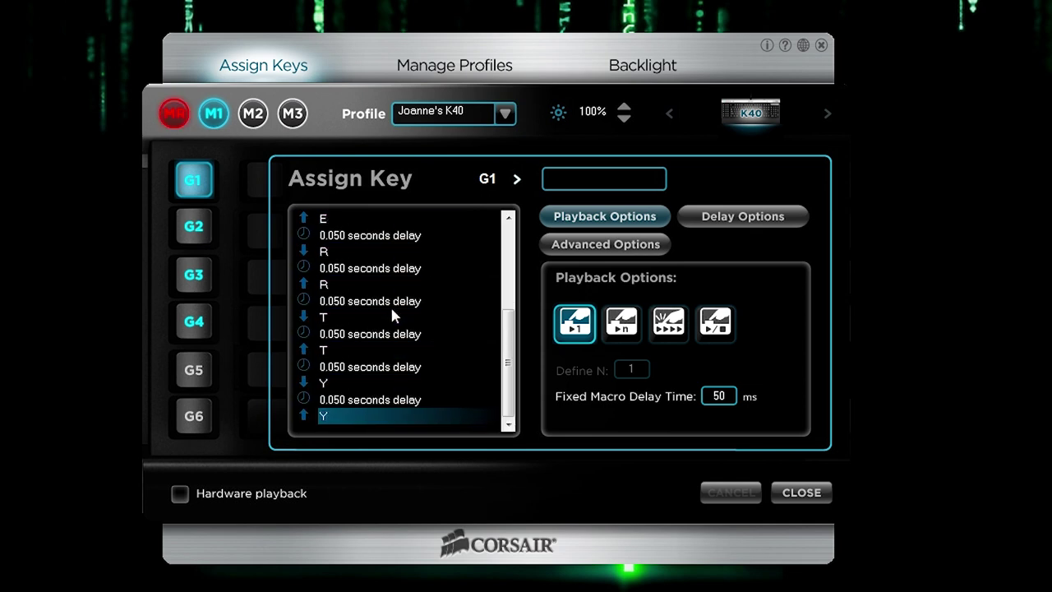
click(174, 113)
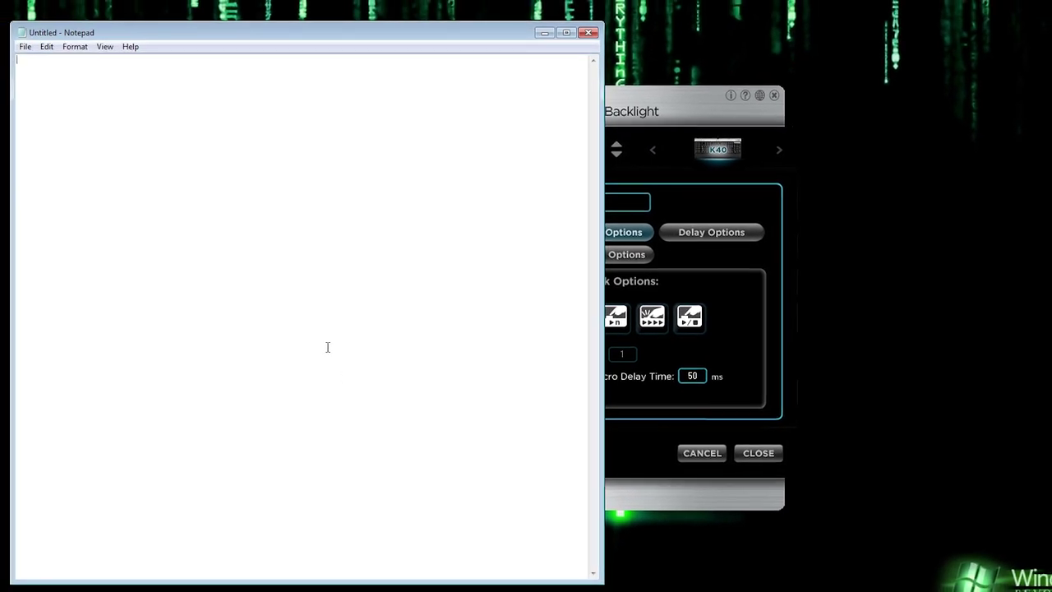
Test the G1 macro in Notepad to output "qwerty", and discard the document
text(qwerty)
click(588, 32)
click(526, 304)
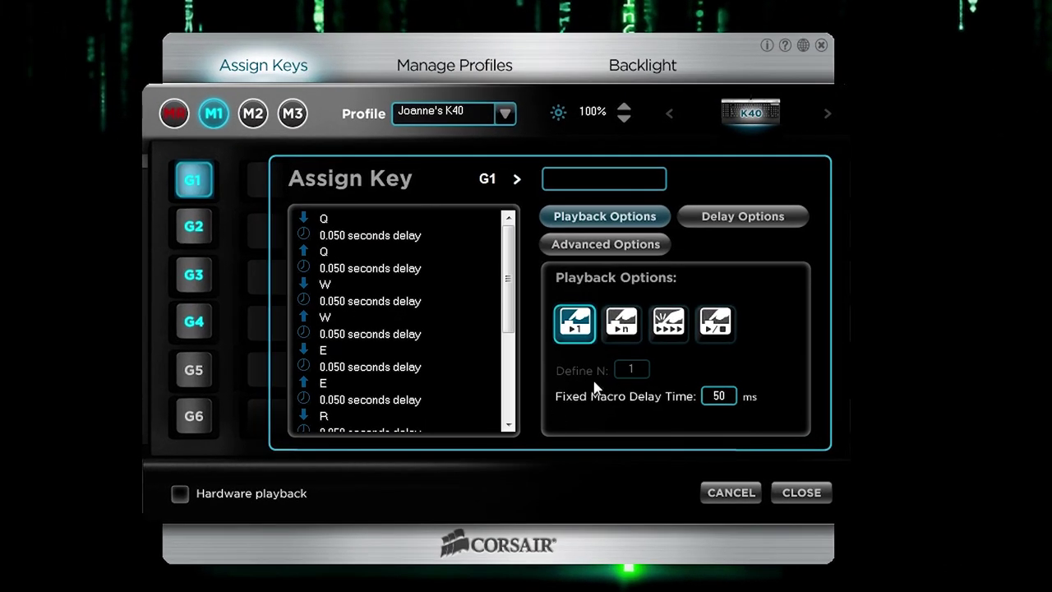
Try the repeat-n and continuous playback modes for the G1 macro, and choose the play/stop toggle mode
click(621, 328)
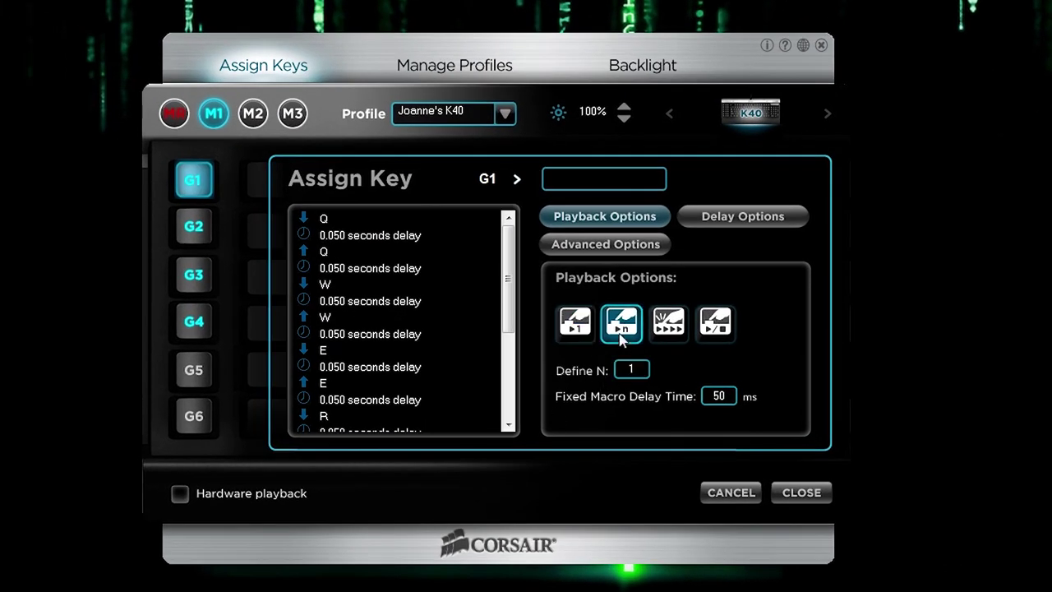
click(669, 324)
click(713, 326)
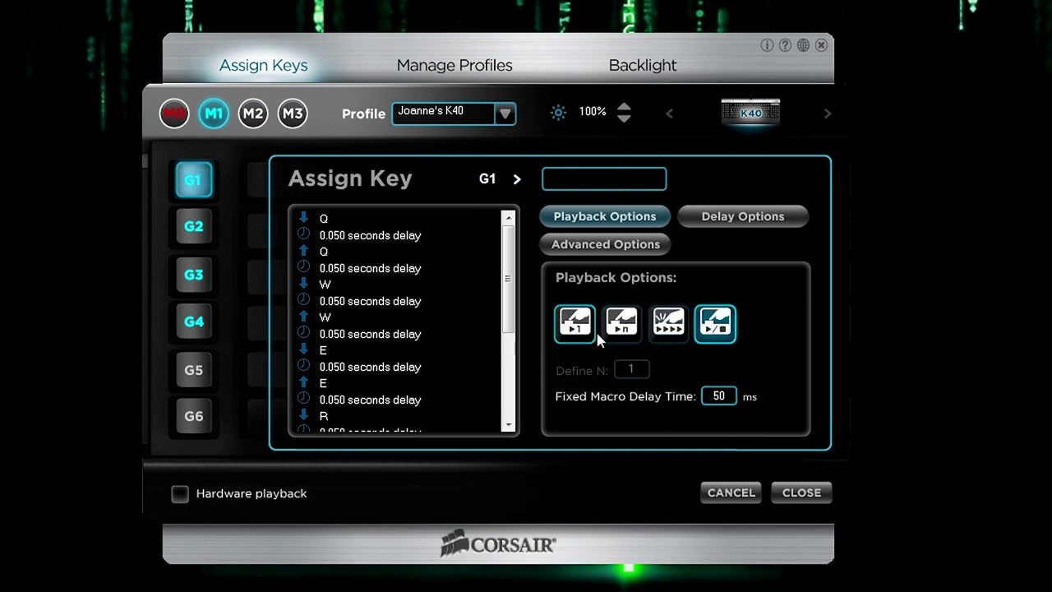
Set the default delay of the G1 macro to 100 ms
click(741, 221)
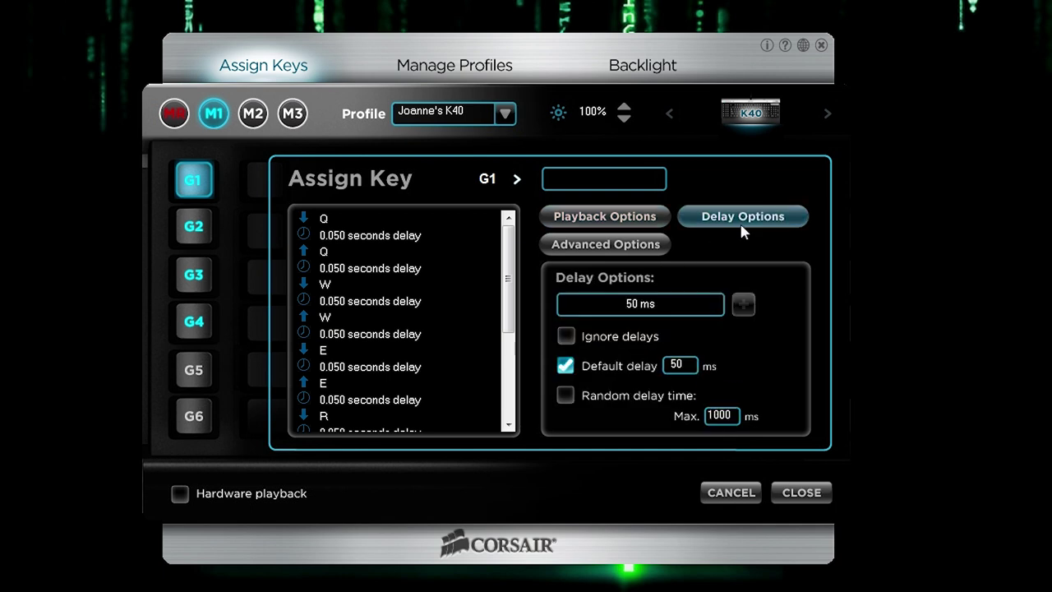
double_click(695, 367)
text(100)
Examine the basic and advanced commands available for the G1 key without assigning any
click(616, 246)
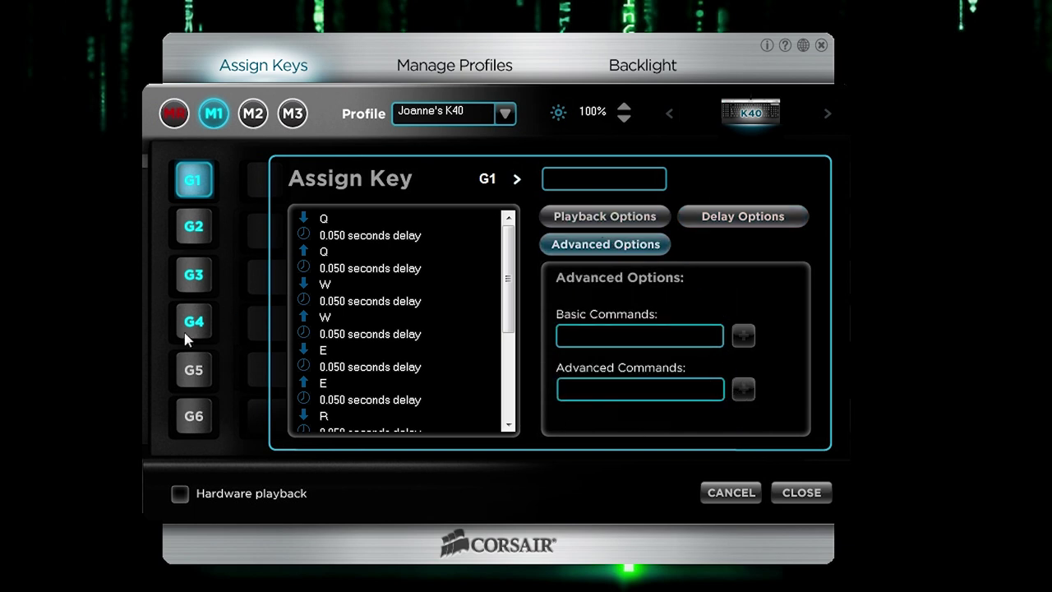
click(704, 337)
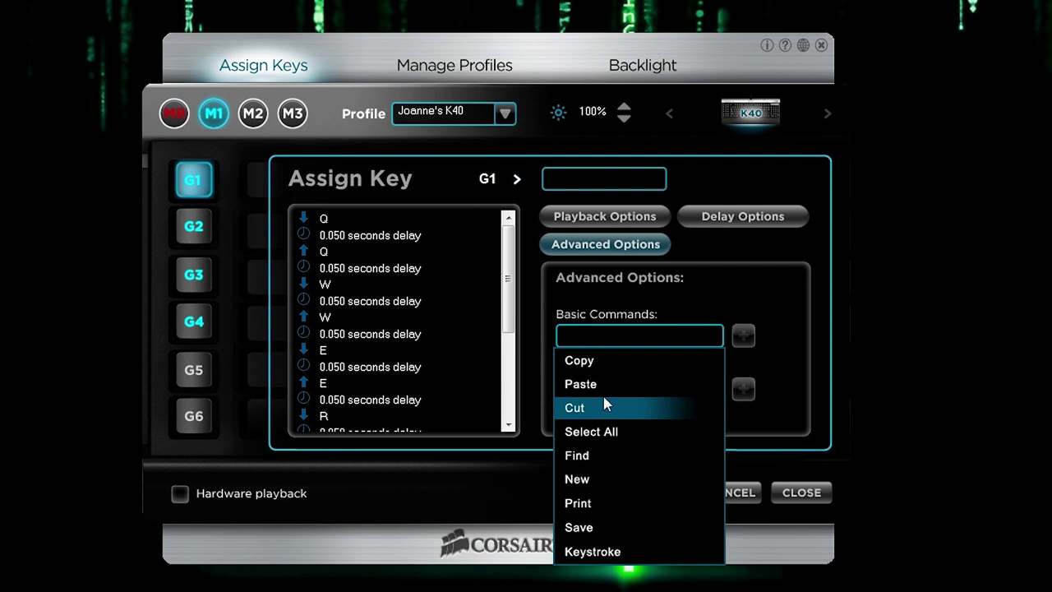
click(798, 401)
click(658, 386)
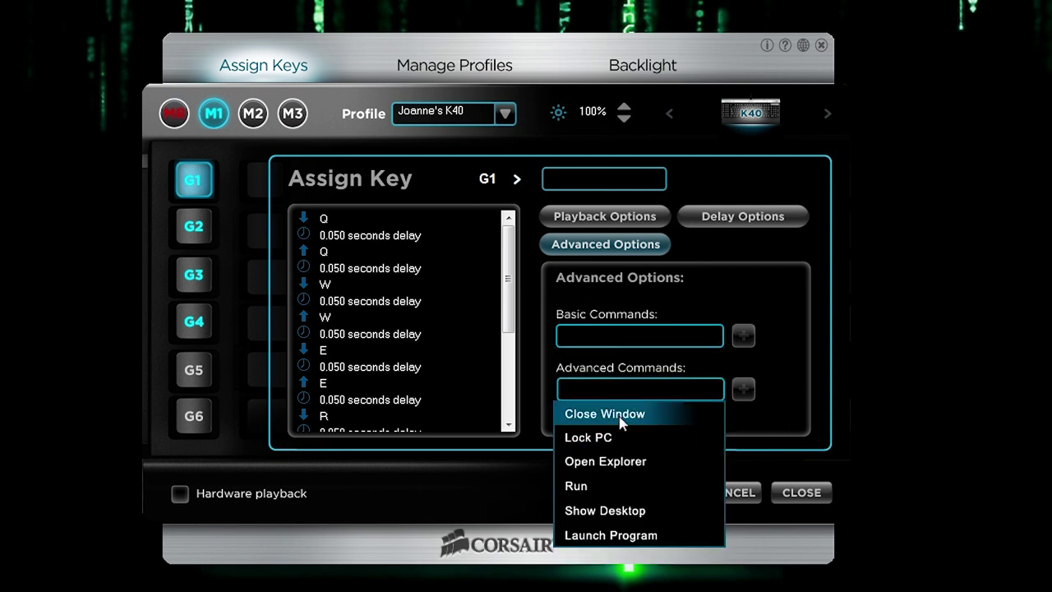
click(770, 301)
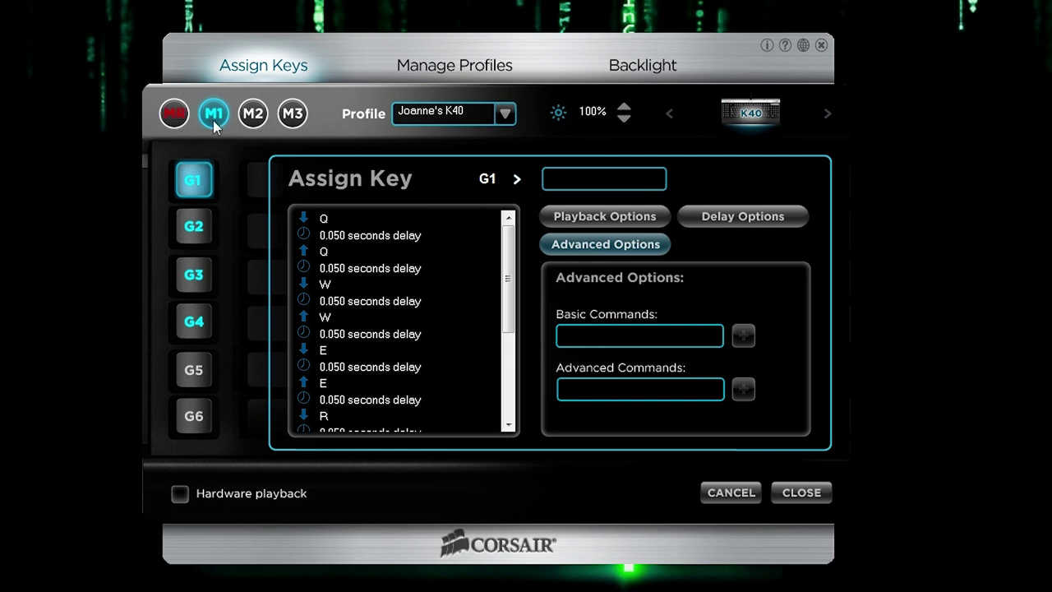
View the G1 macros stored in the M2 and M3 banks
click(255, 121)
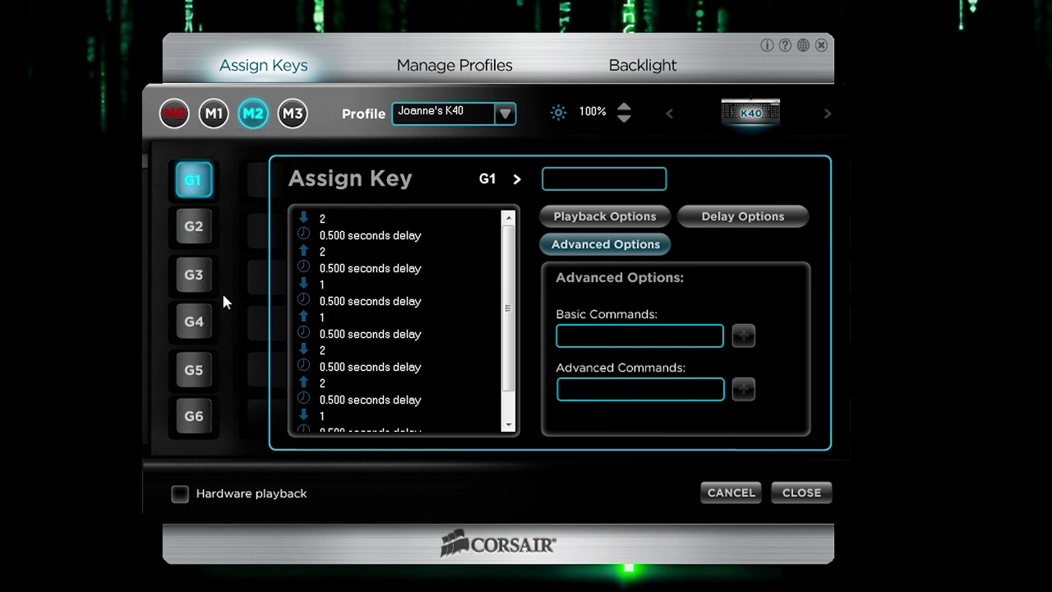
click(293, 117)
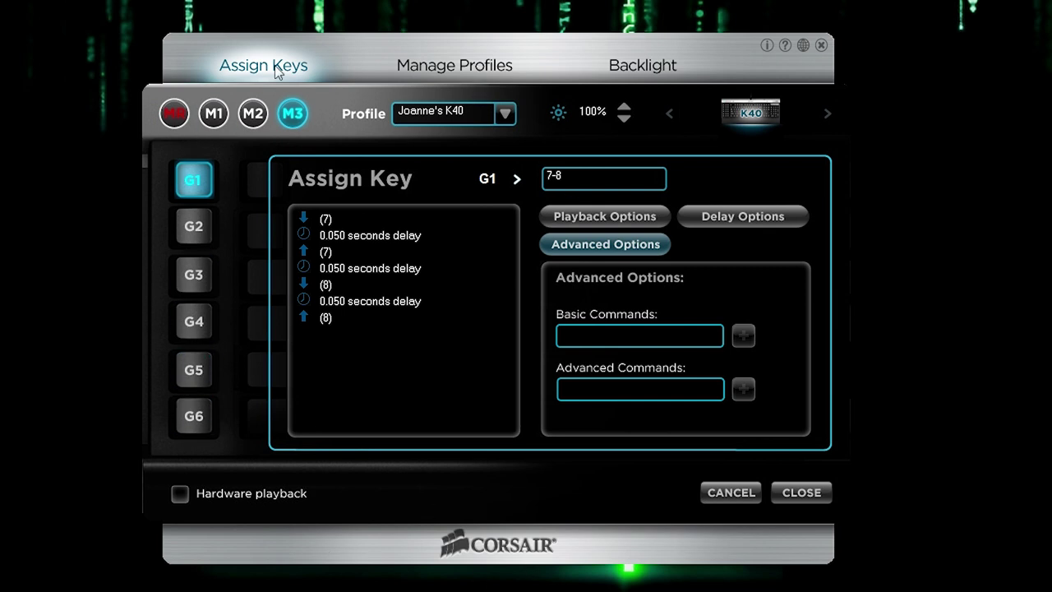
Lower the keyboard brightness two levels and restore it to 100%
click(624, 120)
click(624, 120)
click(624, 107)
click(624, 106)
Create a new keyboard profile named "Blah blah blah"
click(485, 69)
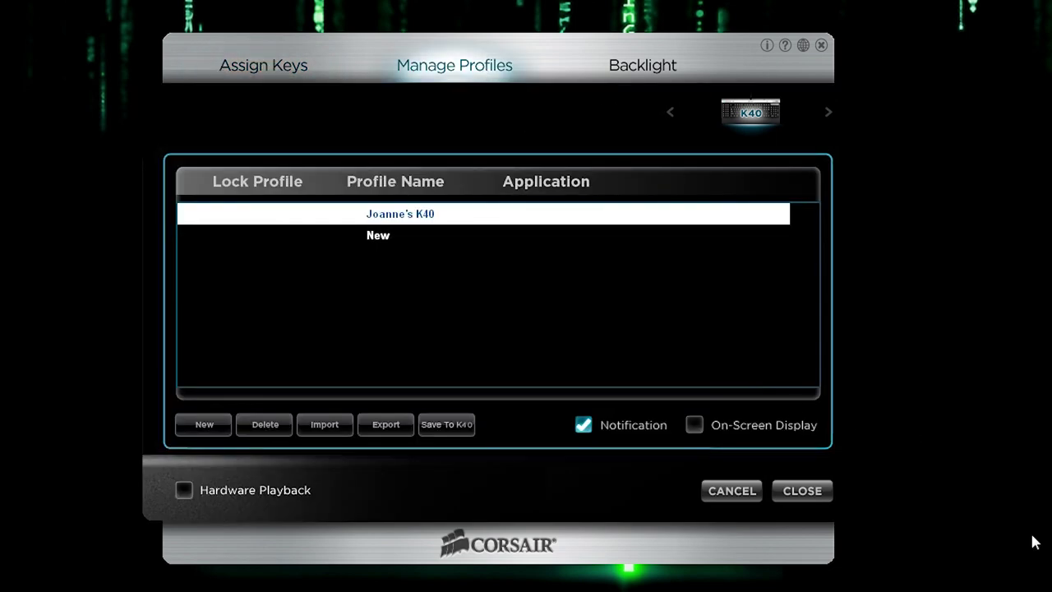
click(203, 426)
click(404, 265)
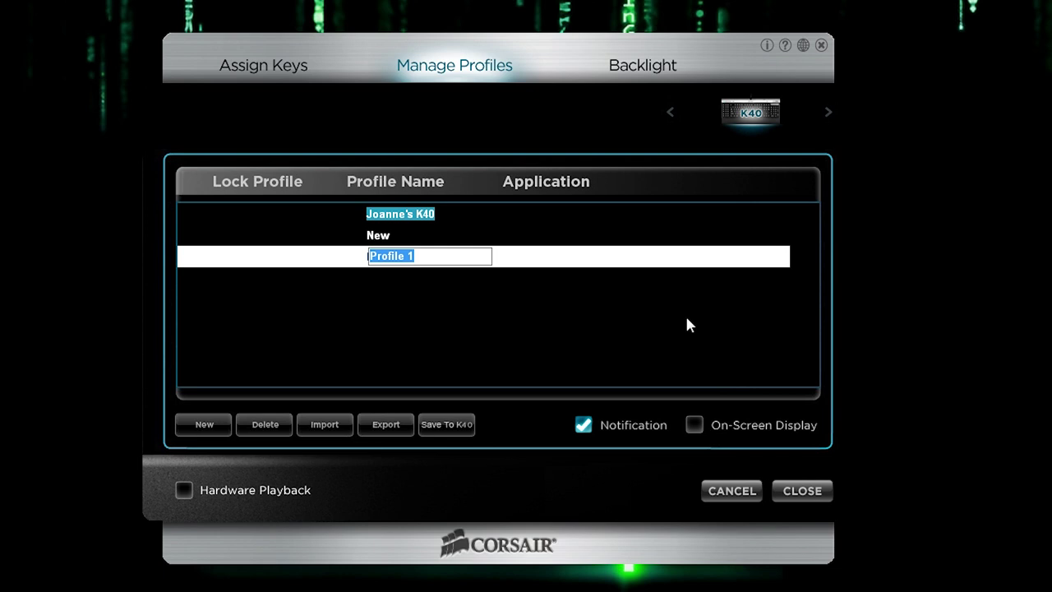
text(Blah blah blah)
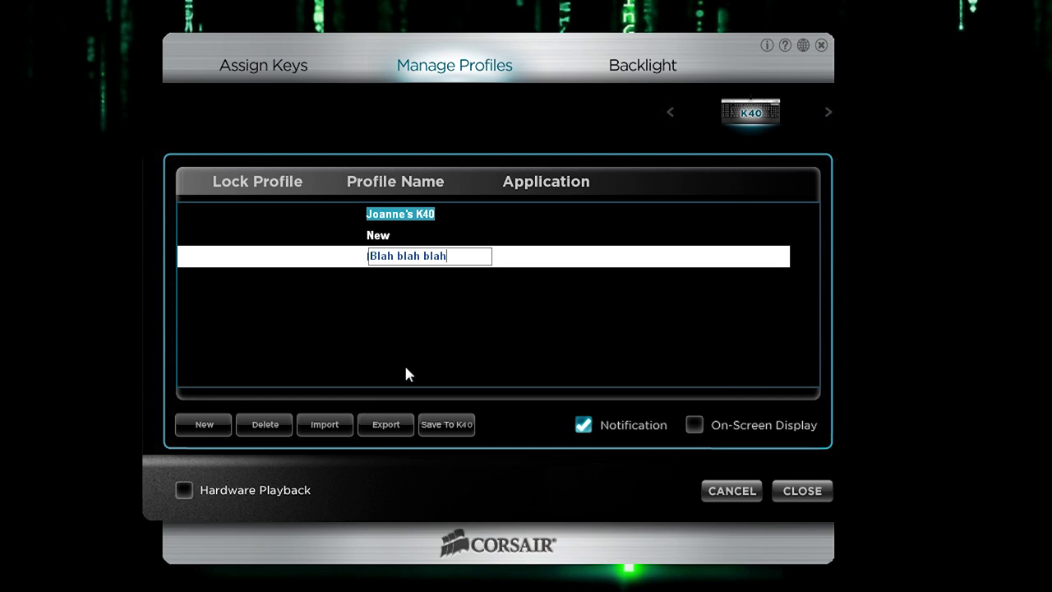
key(Return)
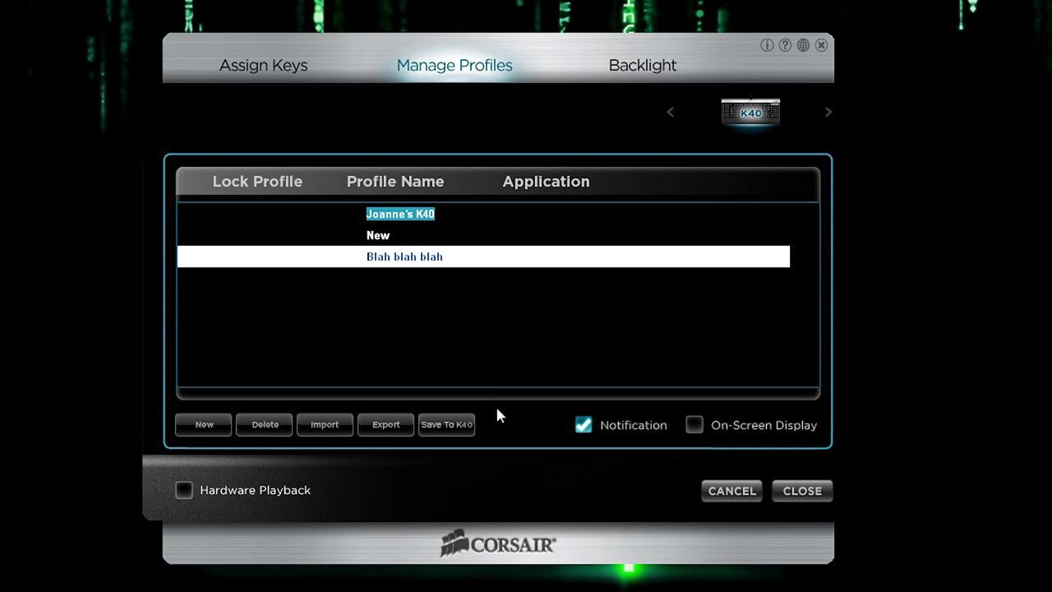
Save the "Blah blah blah" profile to the K40 and reselect the first profile in the list
click(451, 429)
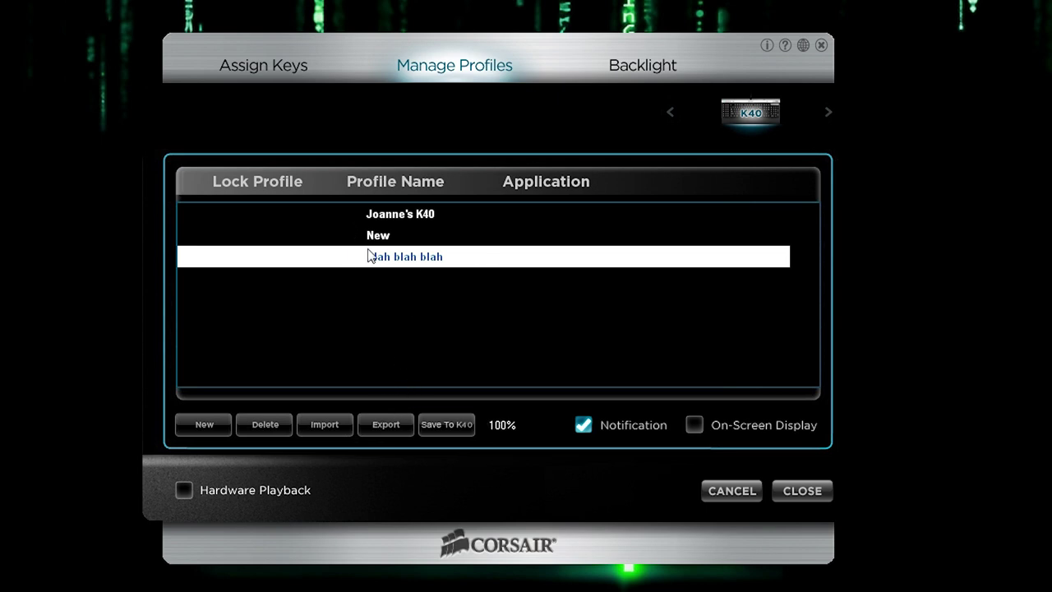
click(428, 223)
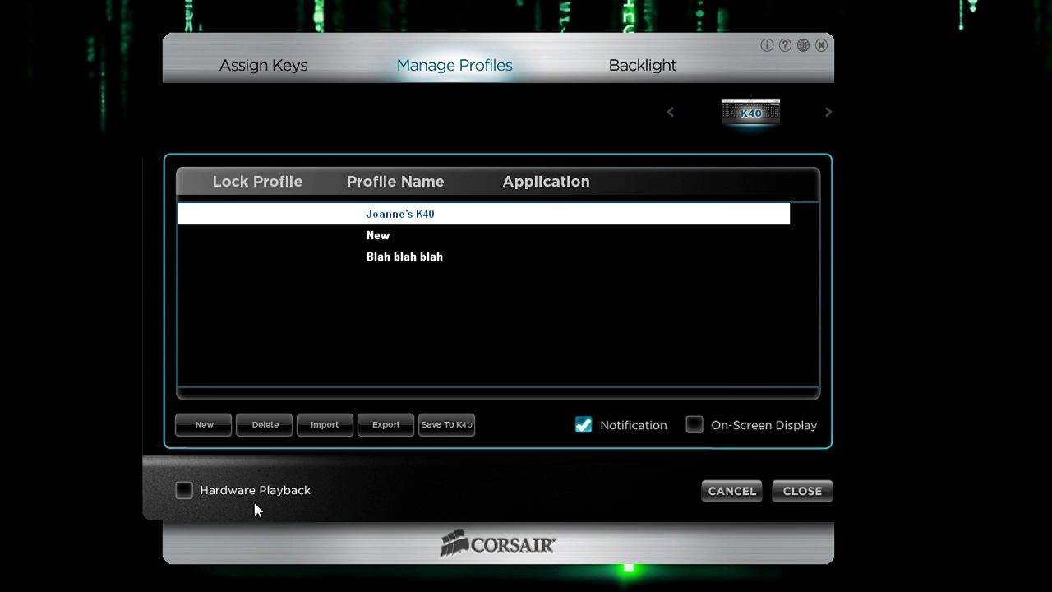
In the backlight settings, mix a custom M3 colour with red 134, green 96 and an increased blue value
click(645, 70)
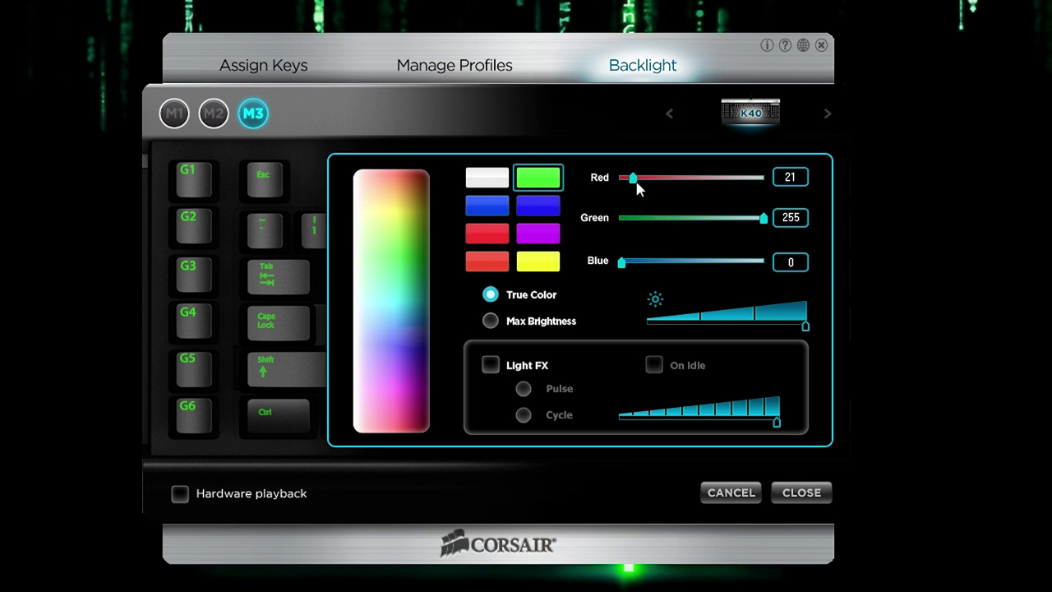
drag(638, 188, 698, 185)
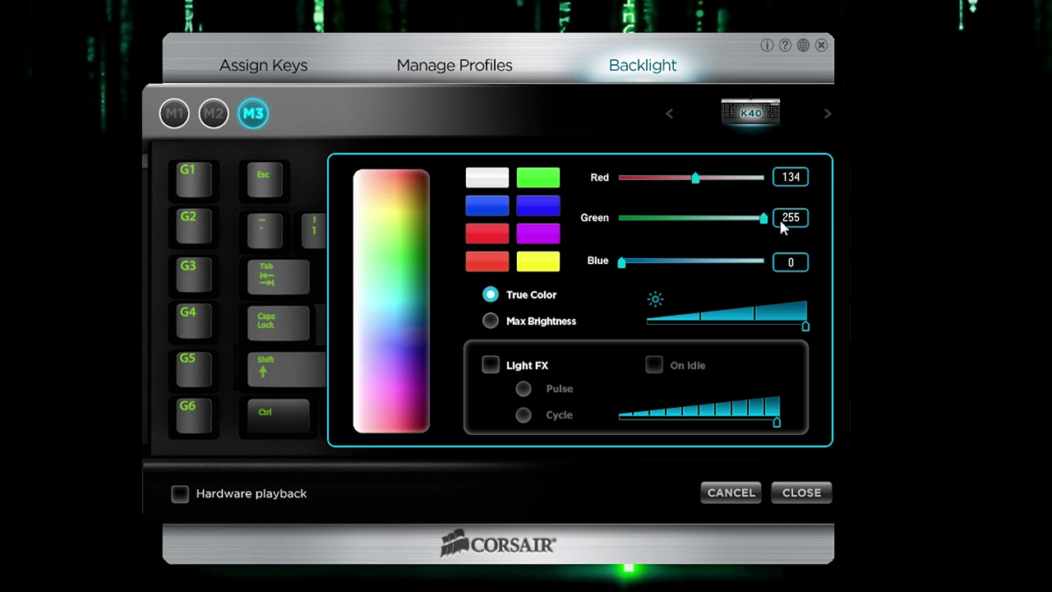
click(674, 219)
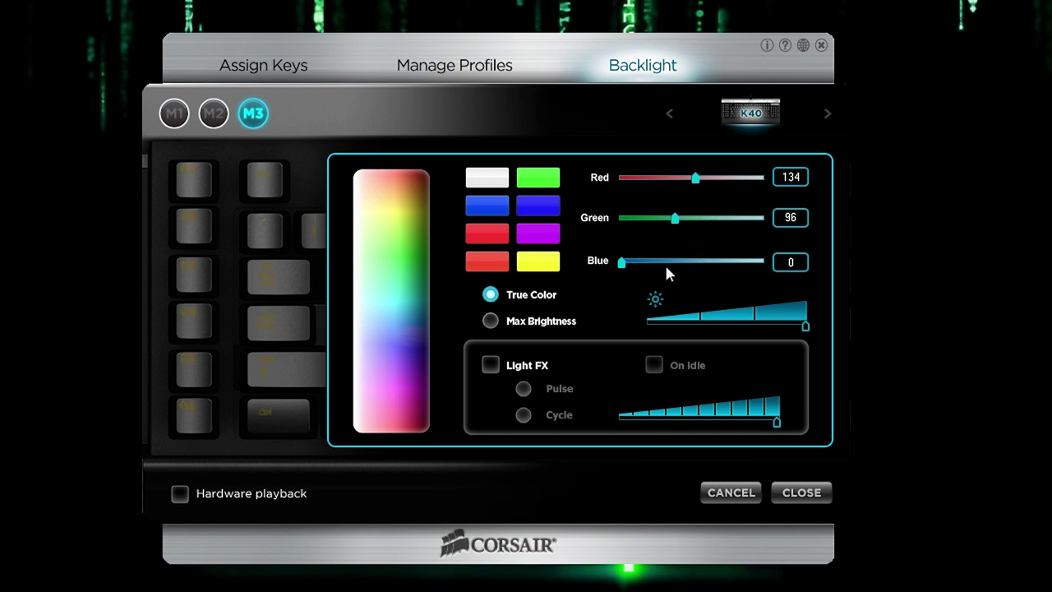
drag(623, 263, 730, 265)
Try the white, green, blue, red and purple preset colours on the M3 backlight
click(472, 177)
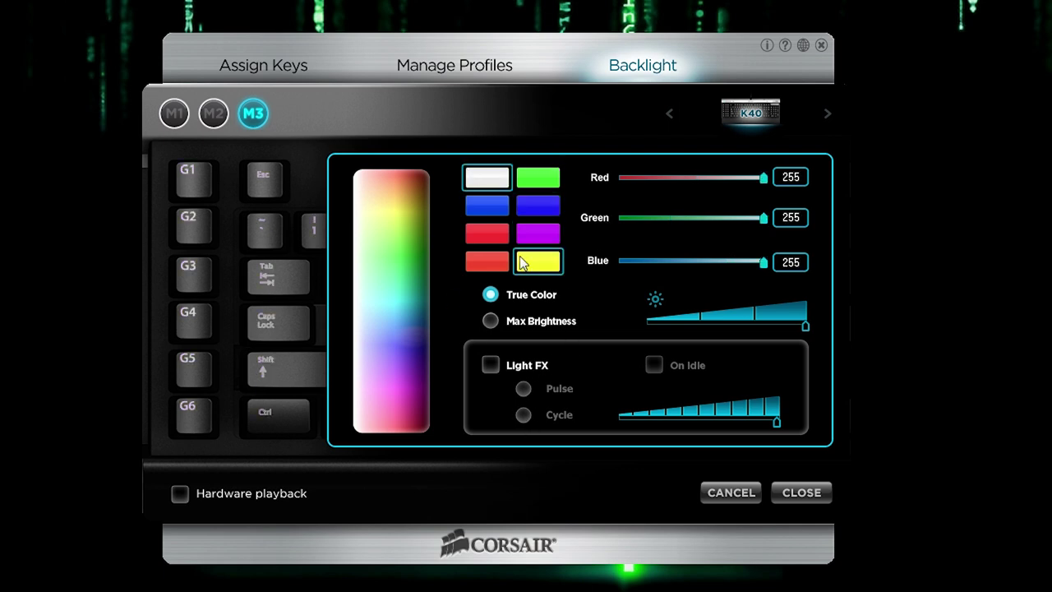
click(533, 183)
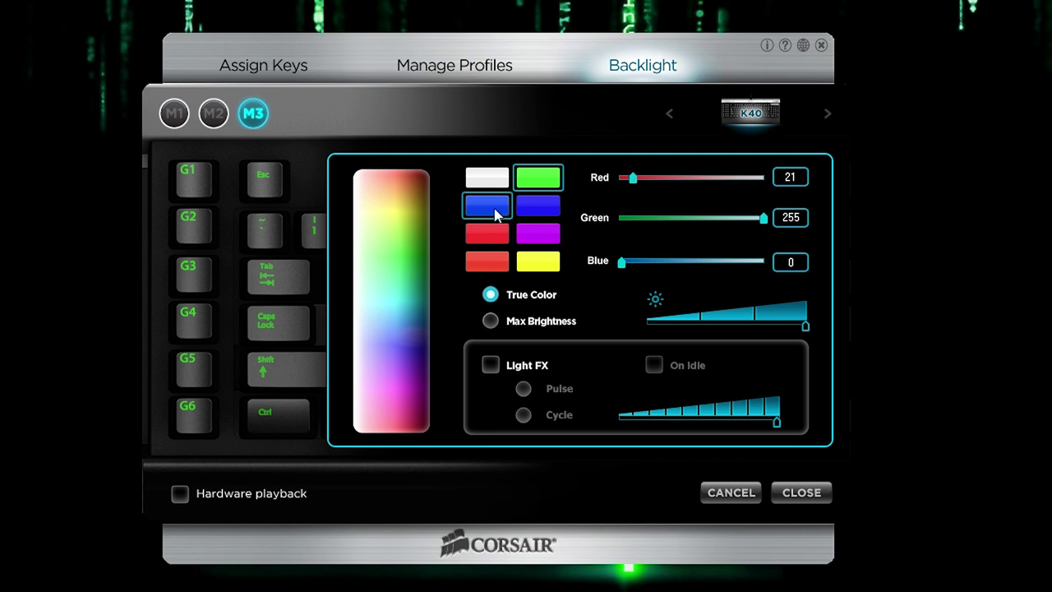
click(535, 214)
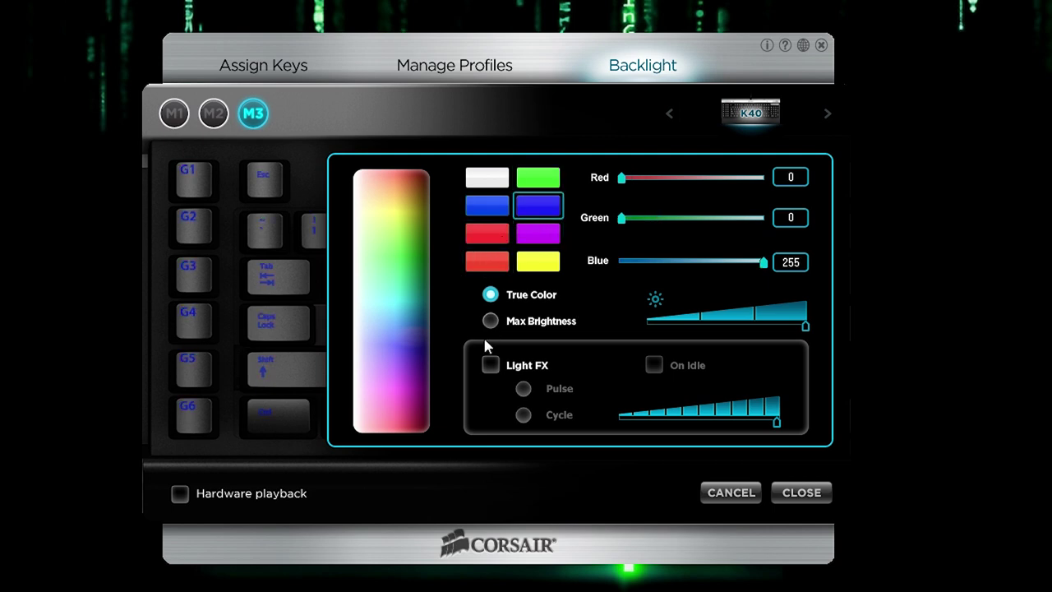
click(492, 207)
click(485, 260)
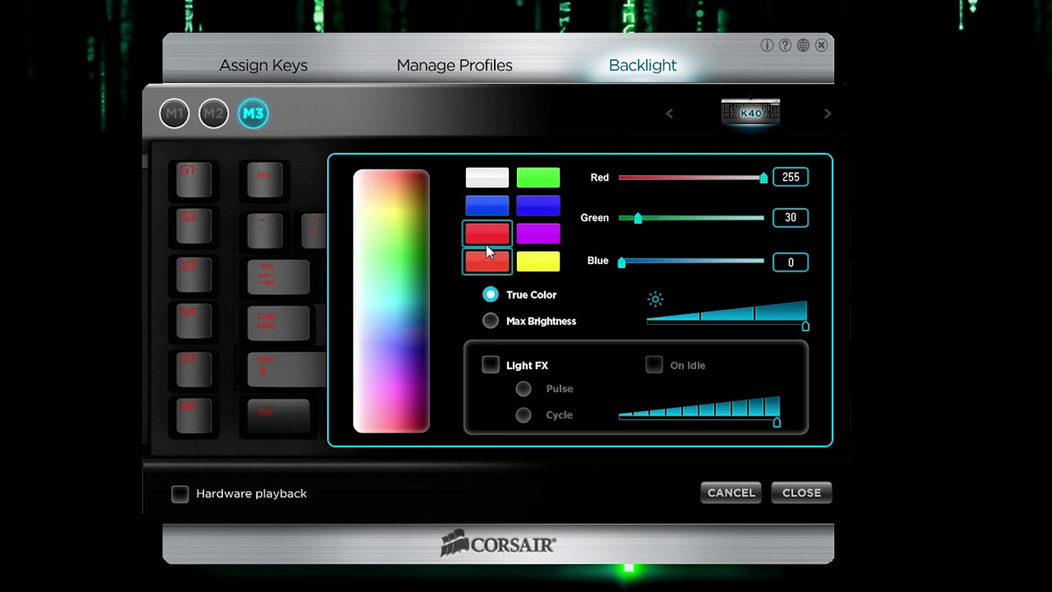
click(486, 238)
click(488, 260)
click(541, 238)
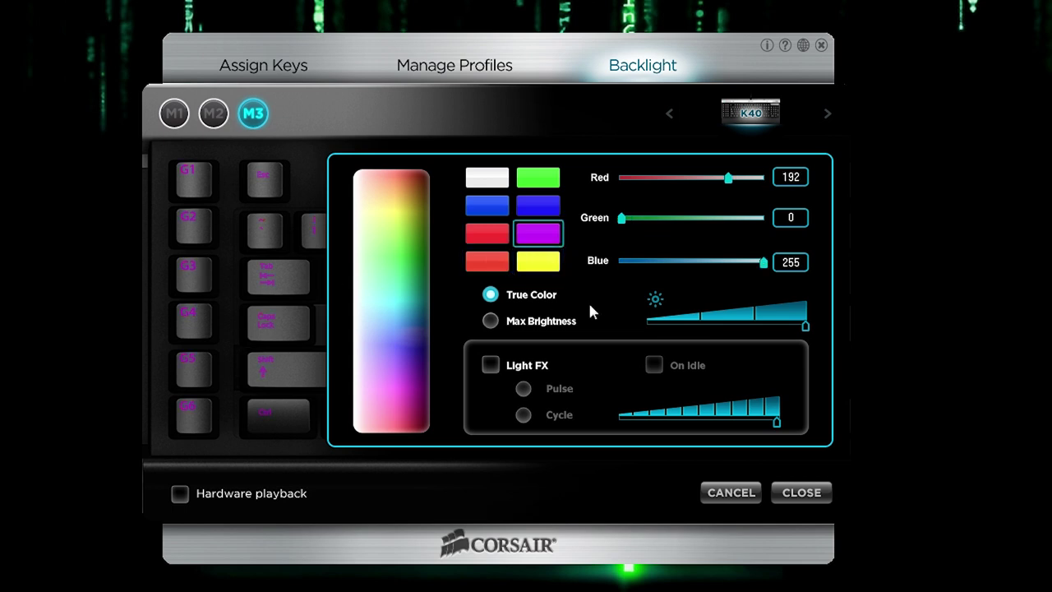
Apply the yellow preset to the M3 backlight in Max Brightness mode with the brightness at its highest level
click(546, 274)
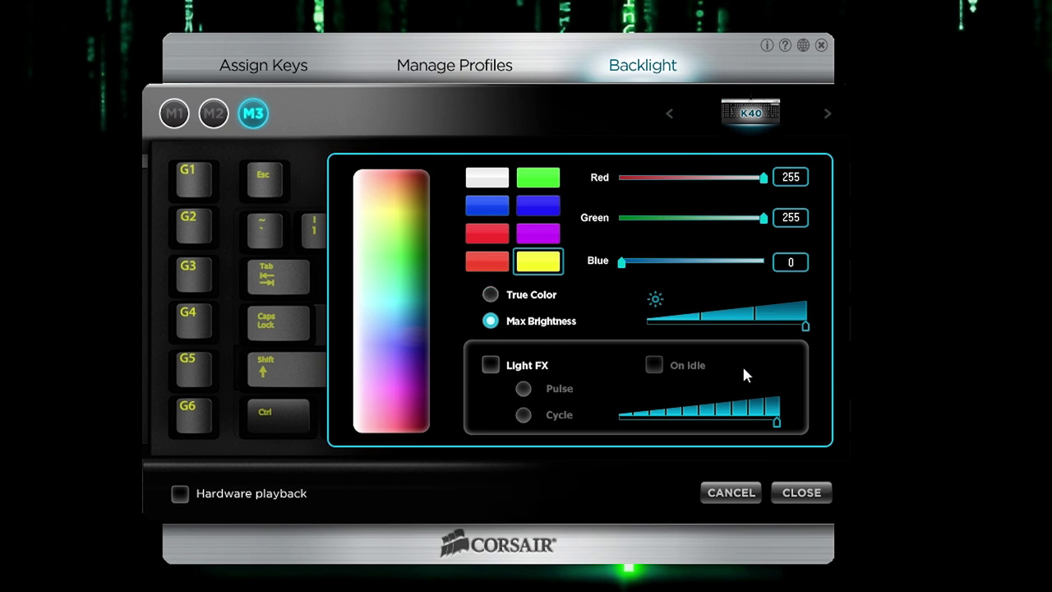
mouse_move(802, 327)
mouse_down()
mouse_move(709, 326)
mouse_move(805, 326)
mouse_up()
Enable Light FX, try the Cycle effect, and choose Pulse for the backlight
click(491, 365)
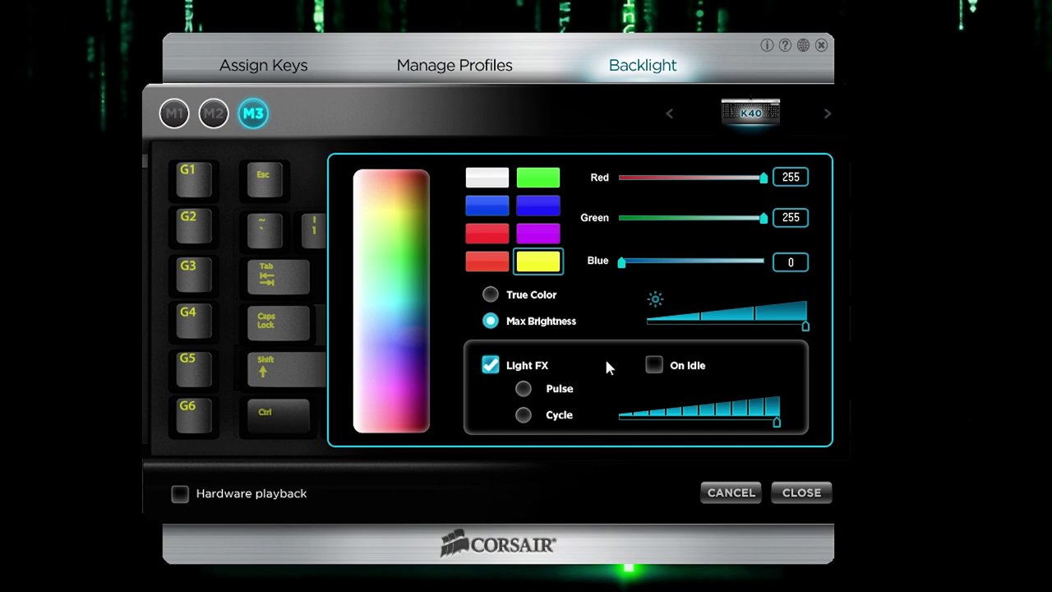
click(523, 389)
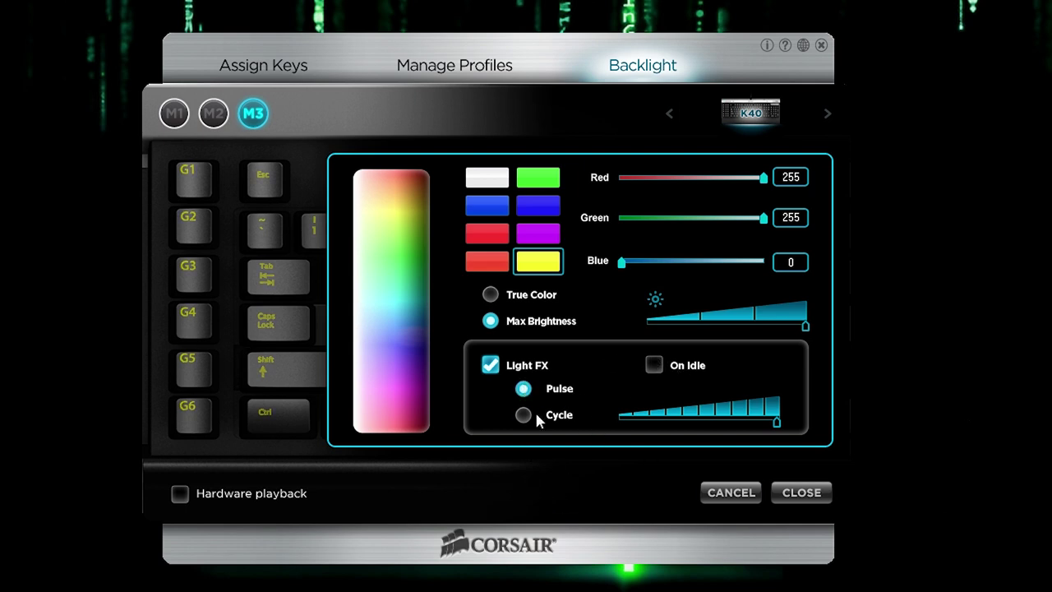
click(524, 415)
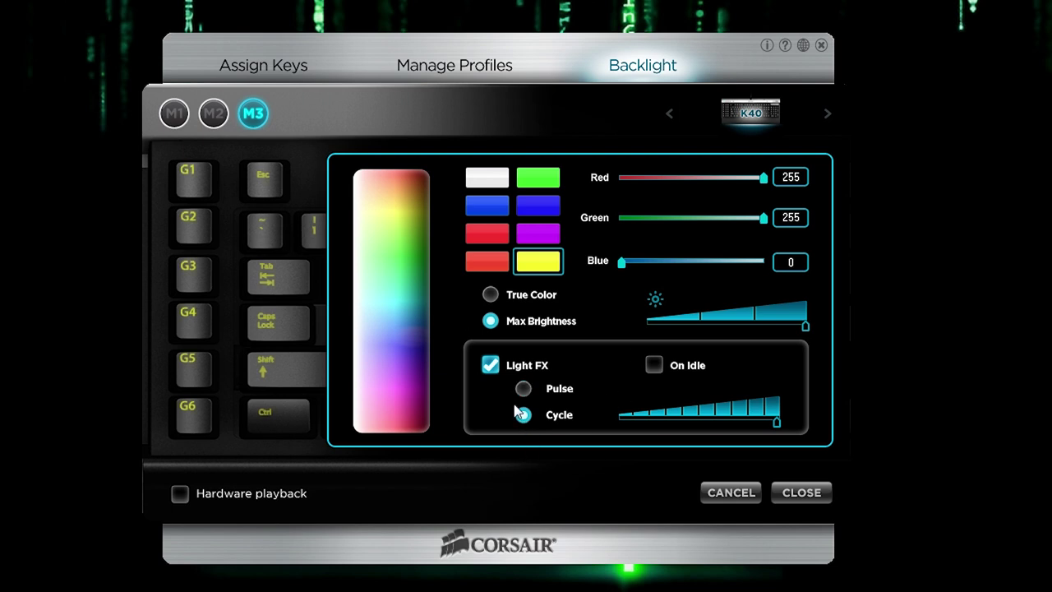
click(524, 389)
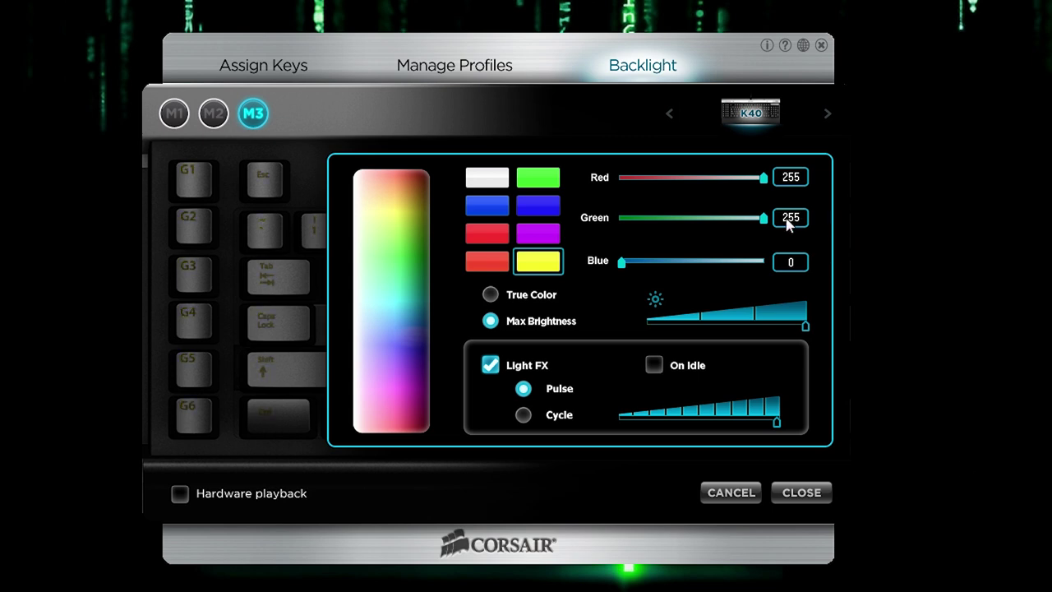
Set the backlight's green value to 171 and return to the key assignments
click(737, 218)
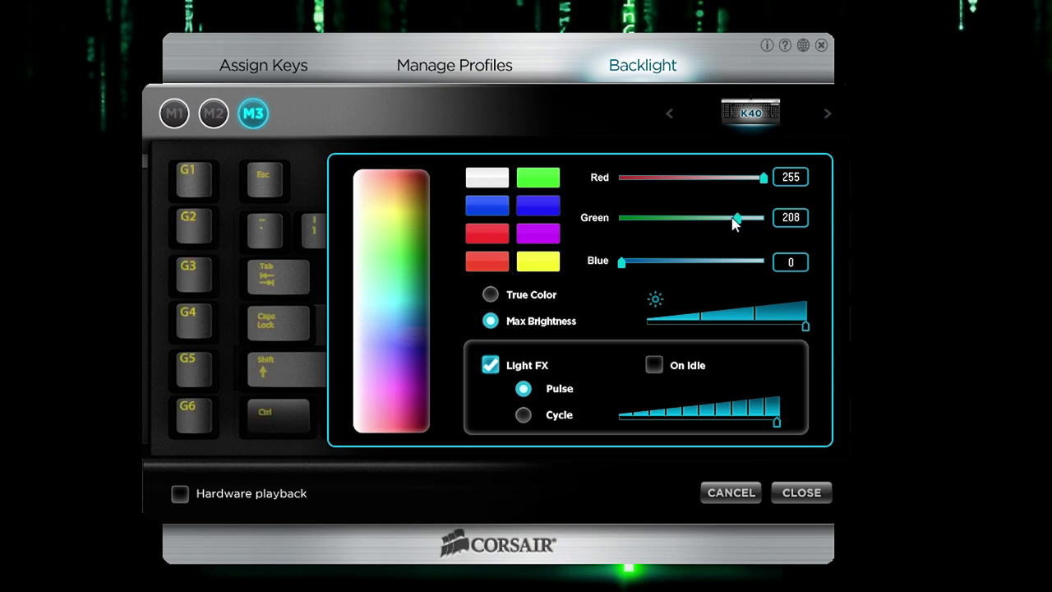
click(716, 218)
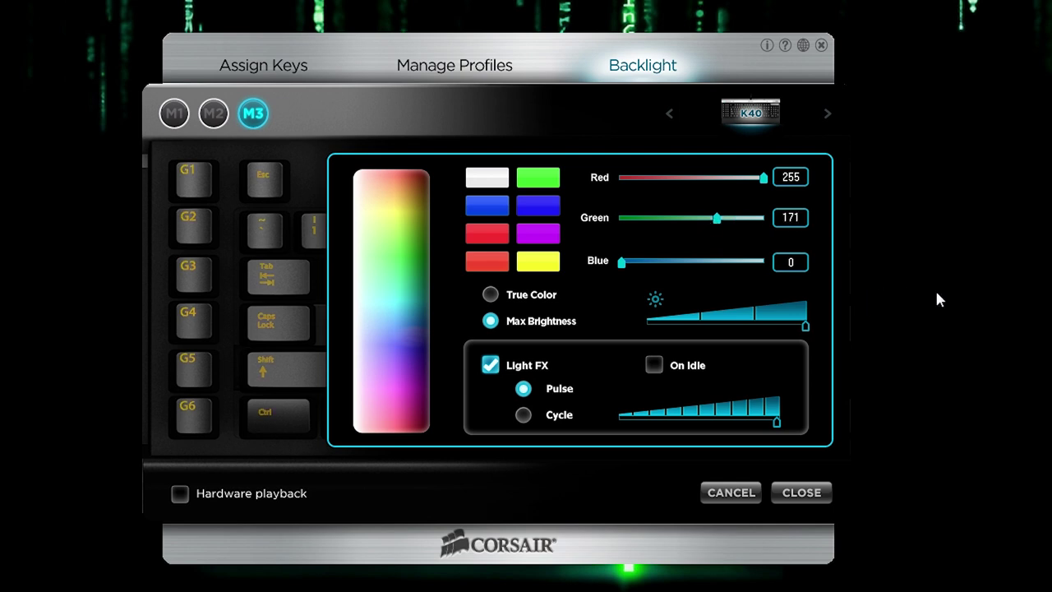
click(263, 65)
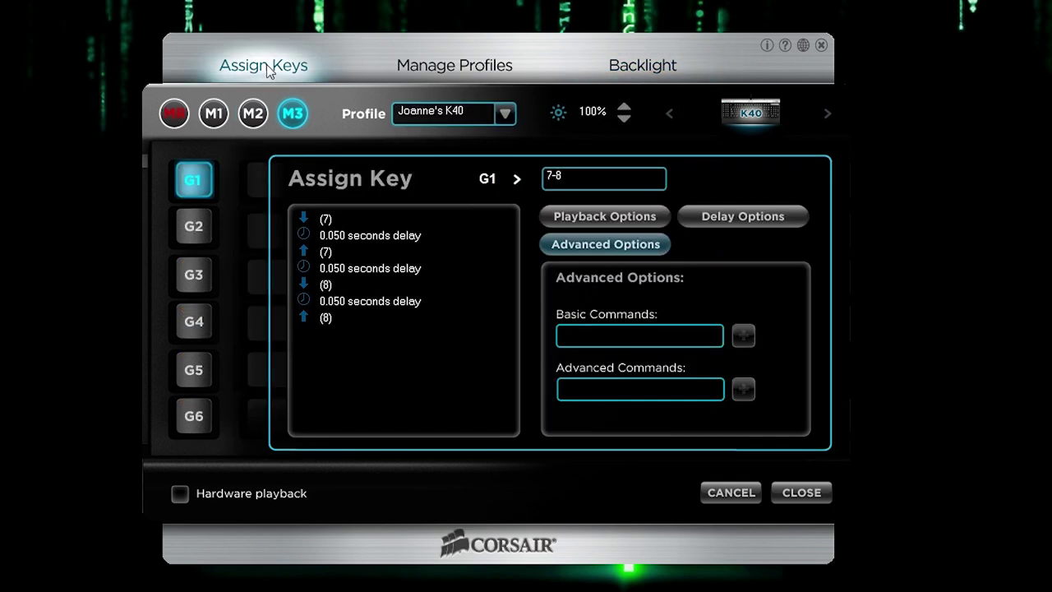